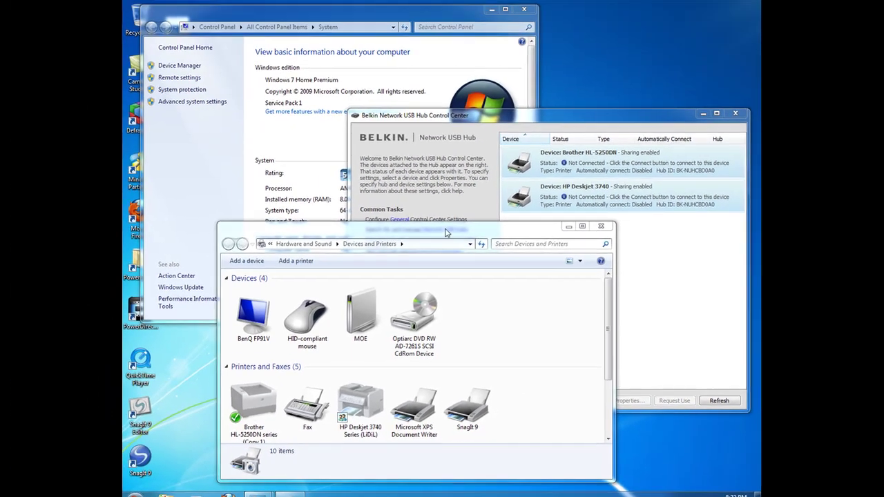
# Step: Switch between the system information, Control Center and Devices and Printers windows
pyautogui.click(249, 20)
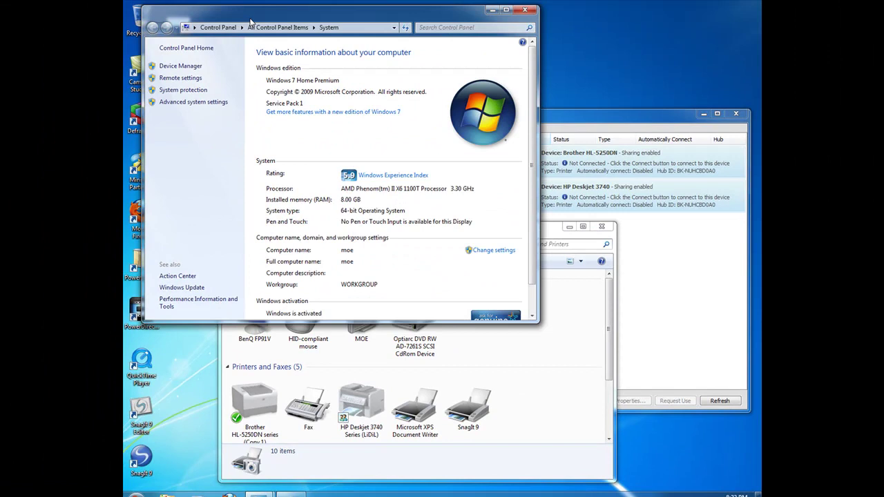
pyautogui.click(607, 119)
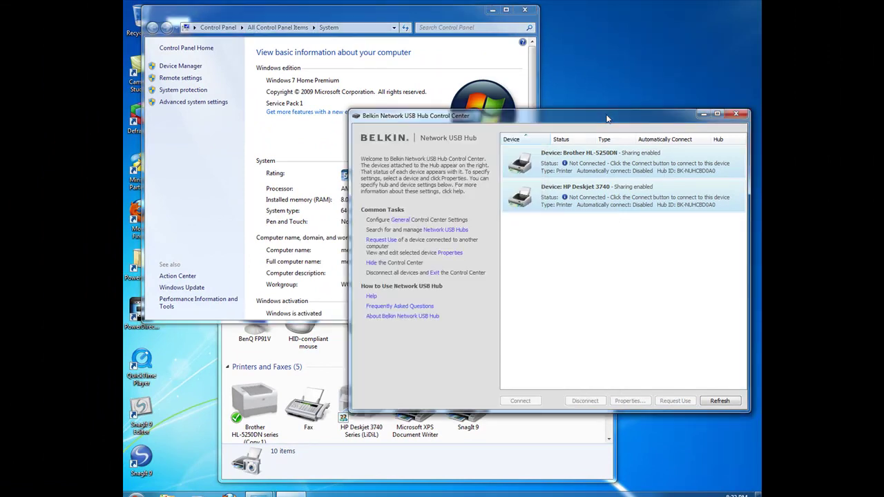
pyautogui.press('Tab')
pyautogui.click(367, 470)
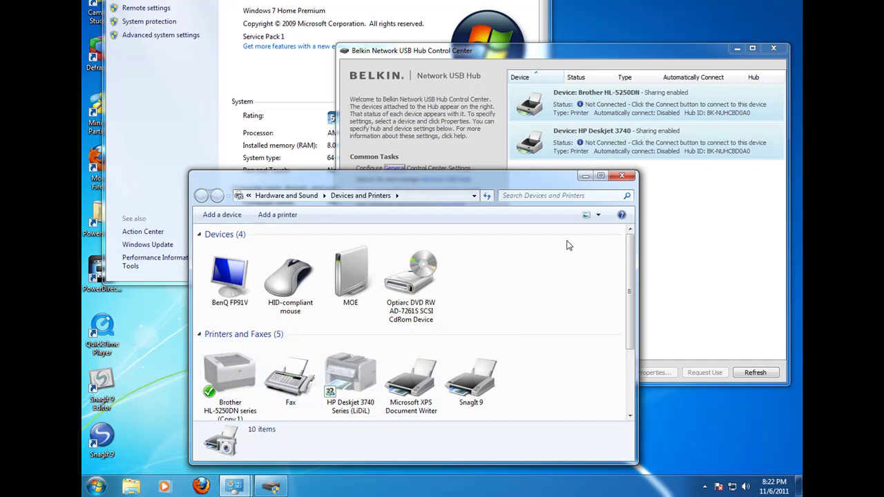
# Step: Connect and disconnect the Brother HL-5250DN, then connect the HP Deskjet 3740
pyautogui.click(624, 59)
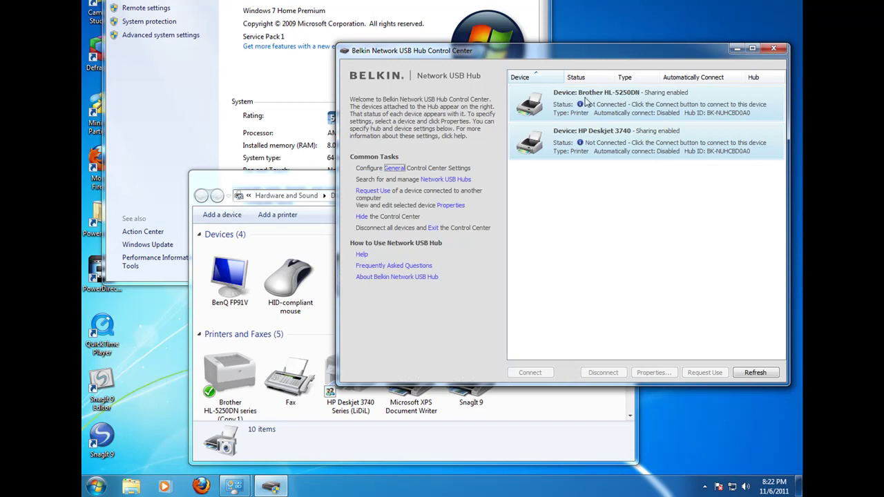
pyautogui.click(586, 101)
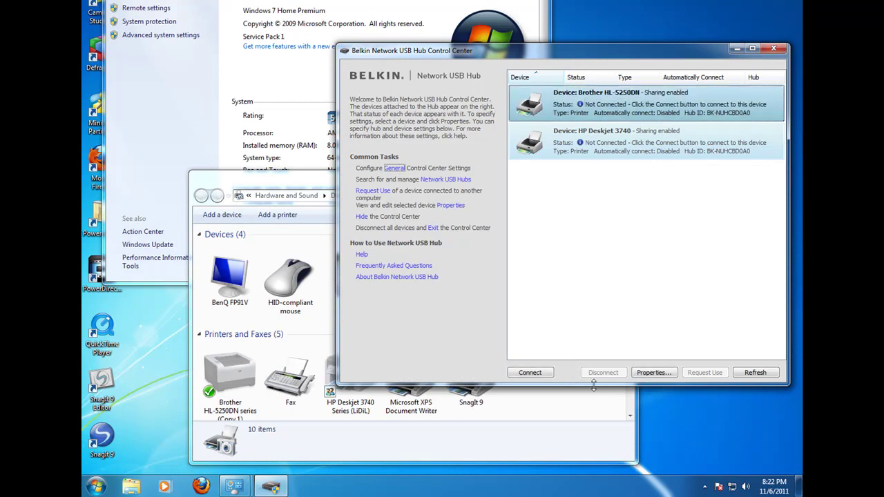
pyautogui.click(542, 374)
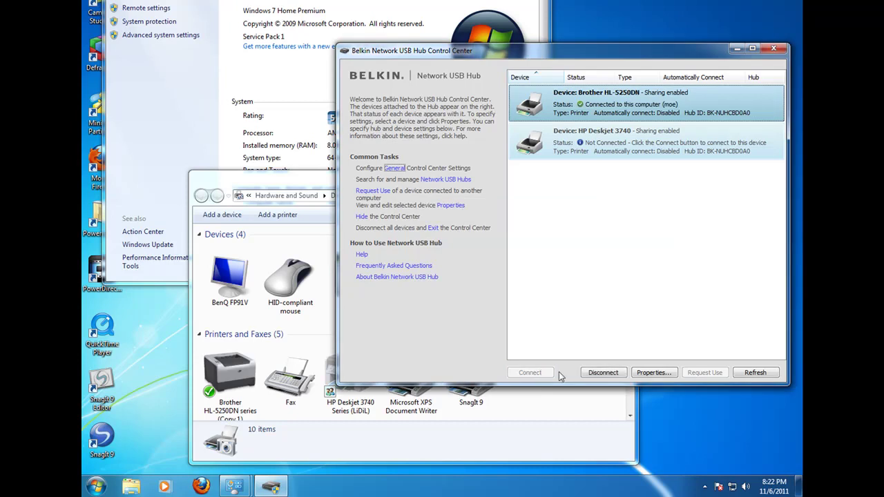
pyautogui.click(595, 375)
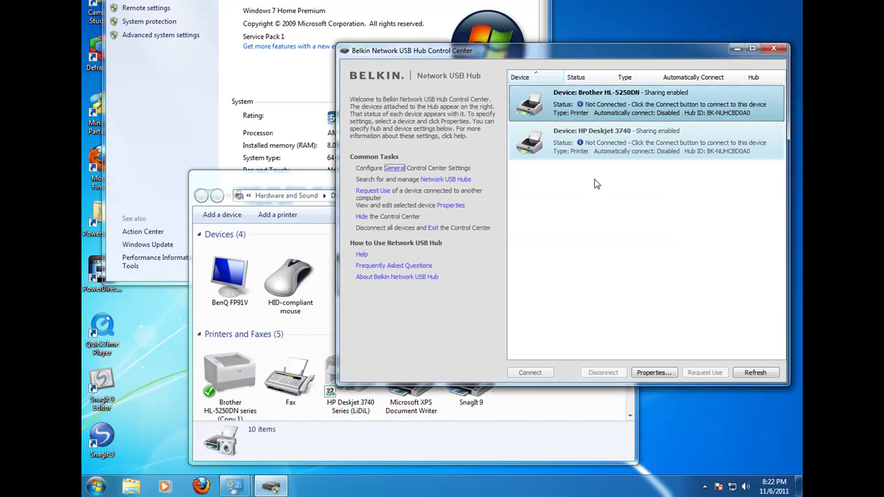
pyautogui.click(596, 148)
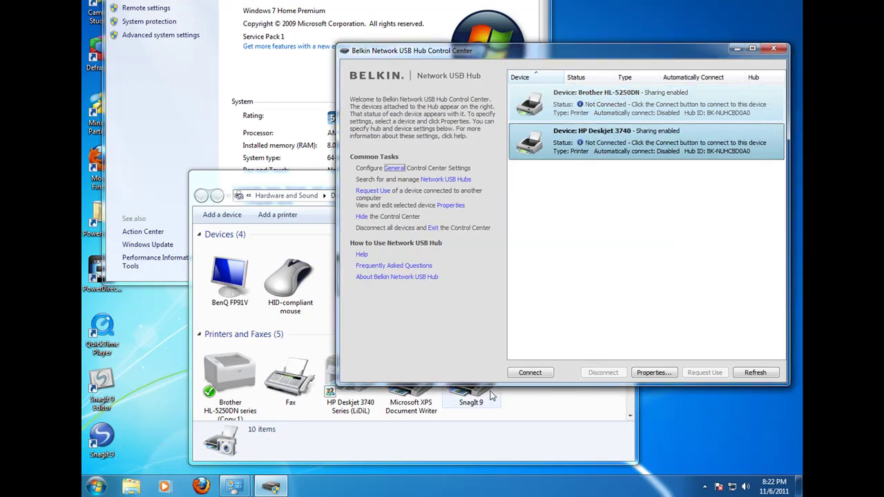
pyautogui.click(517, 375)
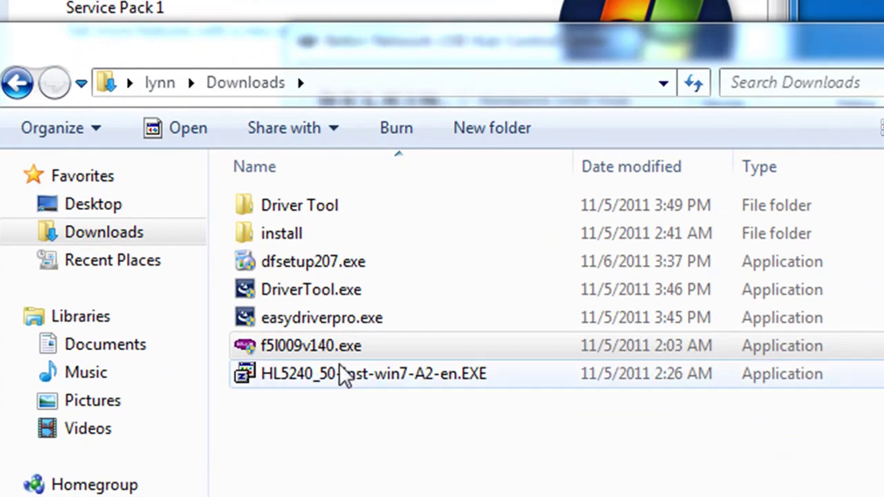
# Step: Select the f5l009v140.exe installer in the Downloads folder
pyautogui.click(338, 351)
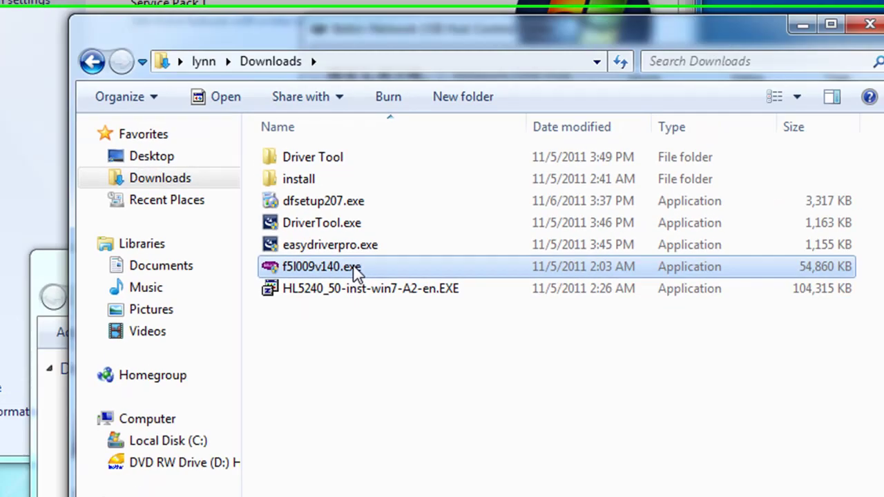
# Step: Turn on Windows Vista compatibility mode in f5l009v140.exe's Properties and save it
pyautogui.rightClick(357, 347)
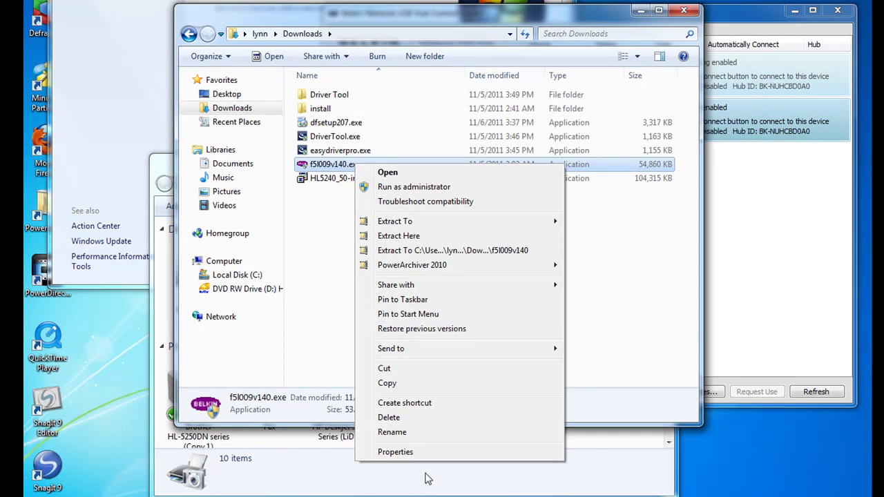
pyautogui.click(390, 452)
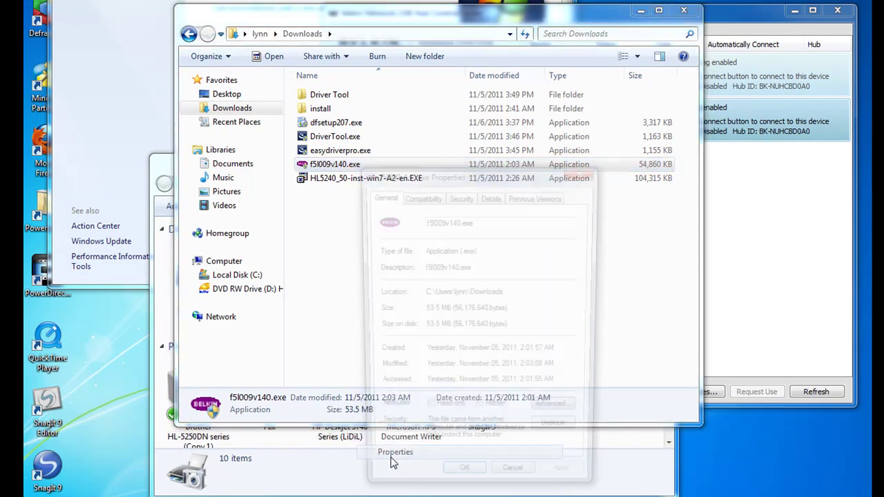
pyautogui.click(410, 197)
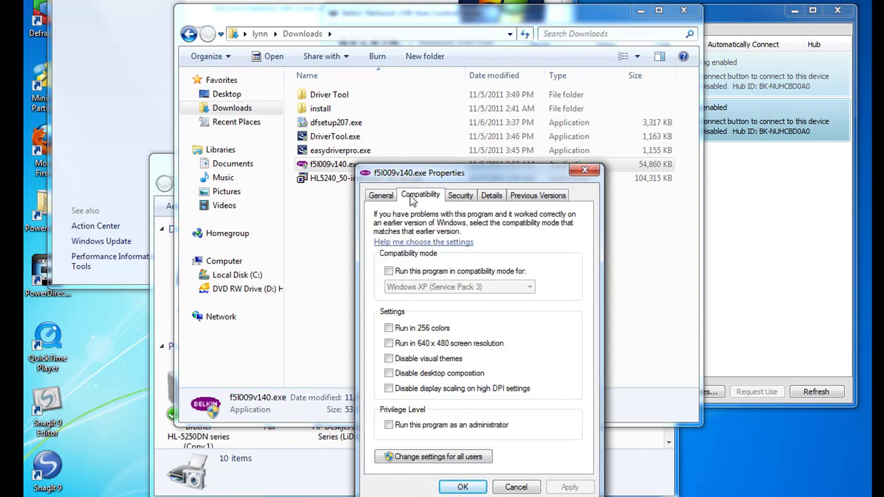
pyautogui.click(389, 271)
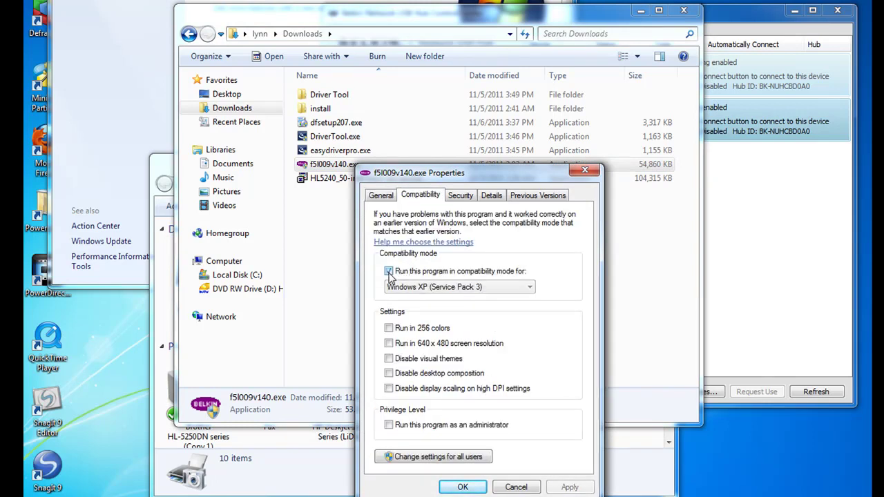
pyautogui.click(529, 288)
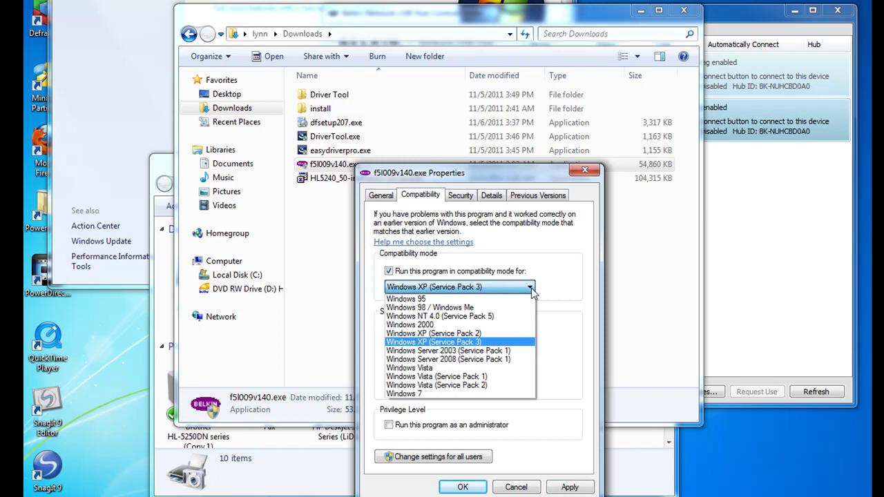
pyautogui.click(412, 369)
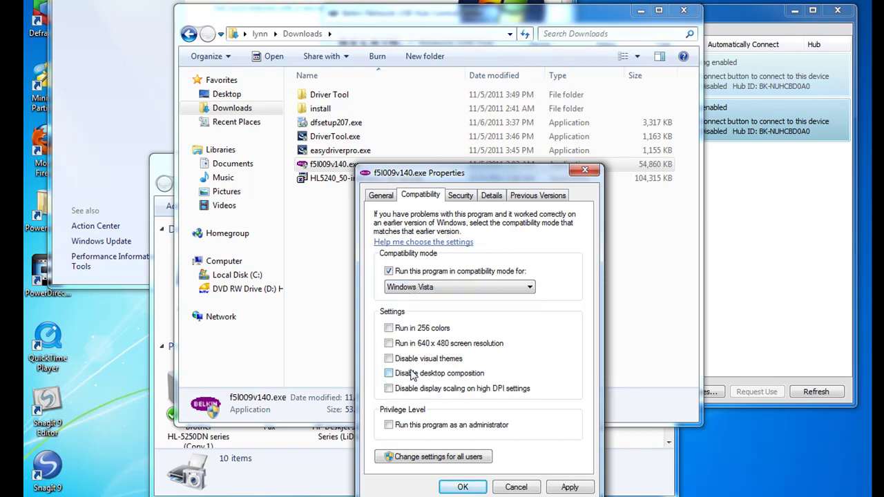
pyautogui.click(535, 293)
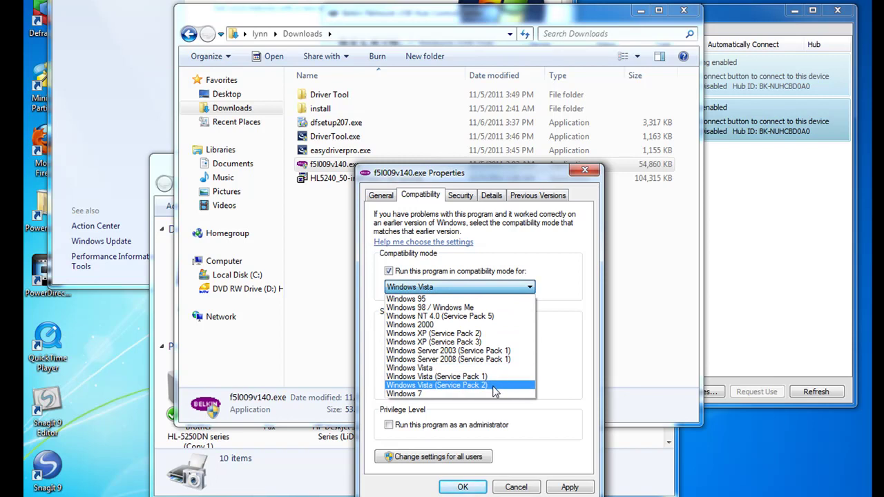
pyautogui.click(402, 369)
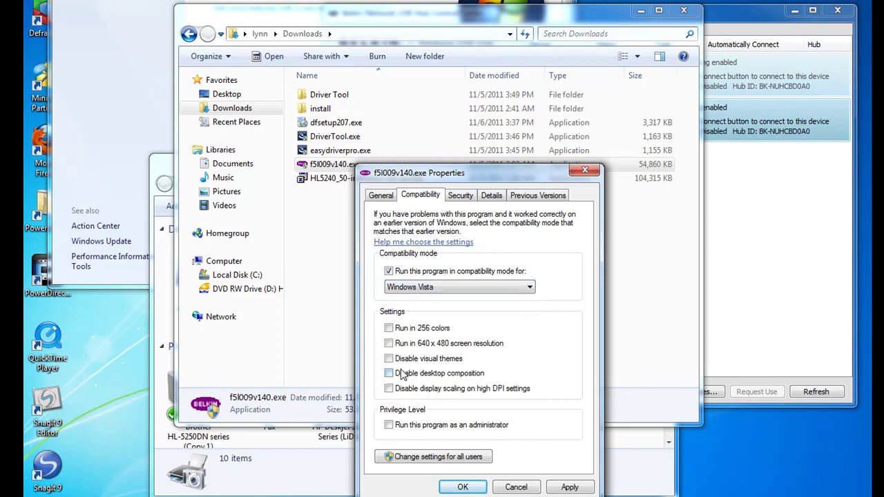
pyautogui.click(457, 488)
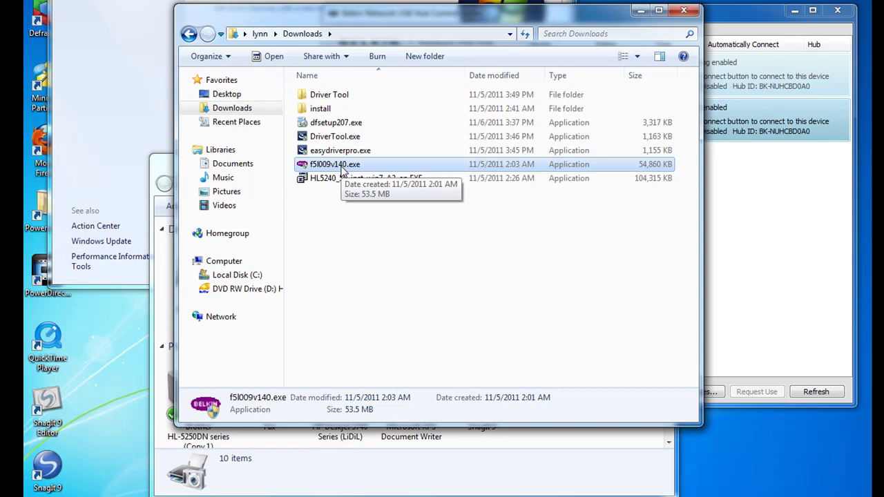
# Step: Run f5l009v140.exe to install Control Center, dismiss the running-program warning, and quit setup
pyautogui.doubleClick(341, 167)
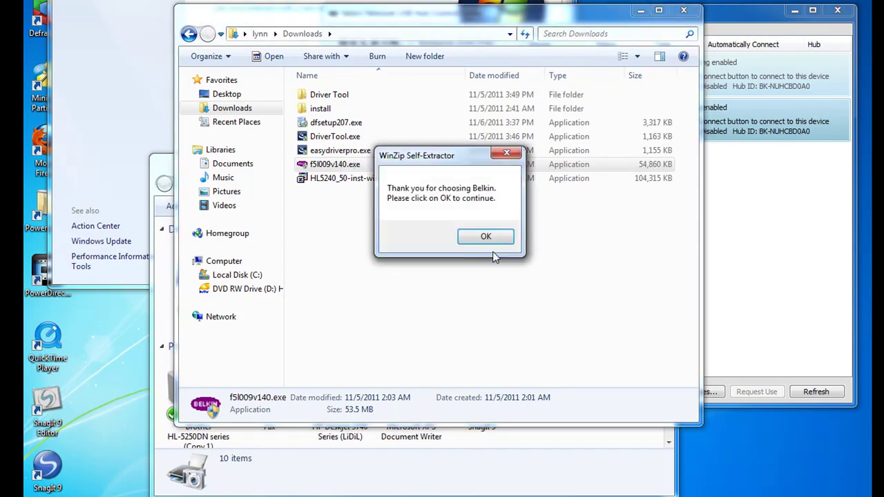
pyautogui.click(488, 239)
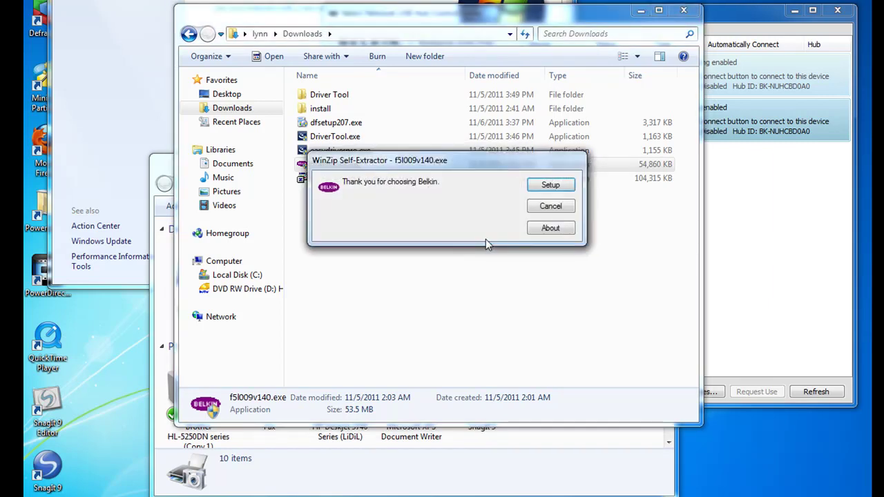
pyautogui.click(542, 188)
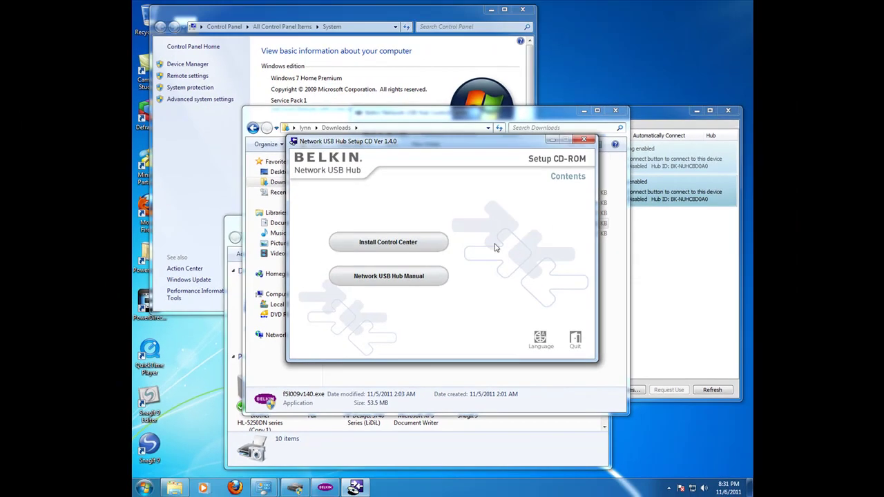
pyautogui.click(395, 247)
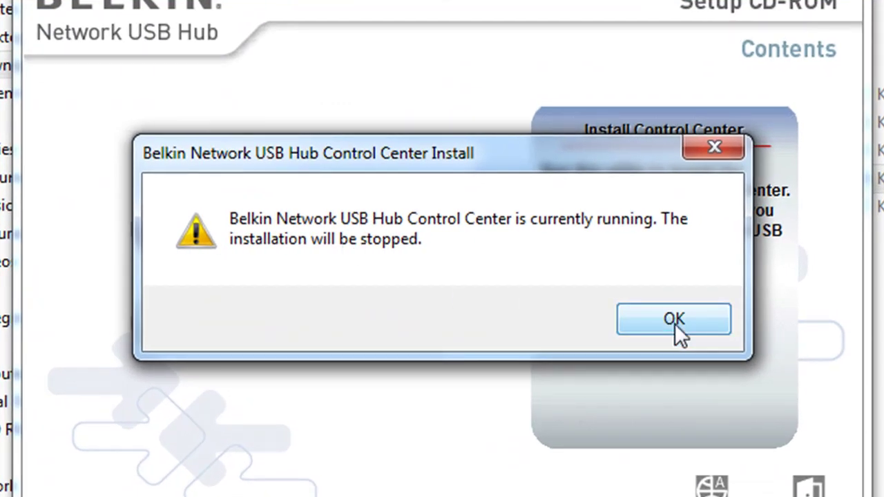
pyautogui.click(675, 320)
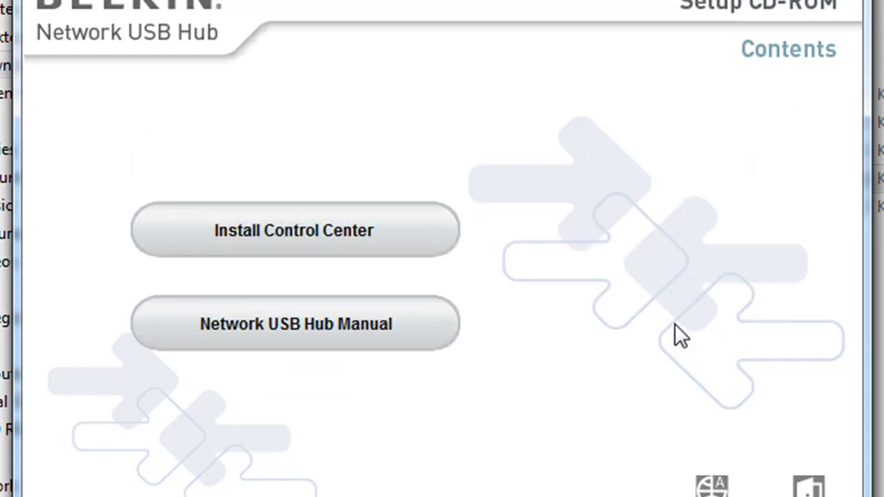
pyautogui.click(804, 487)
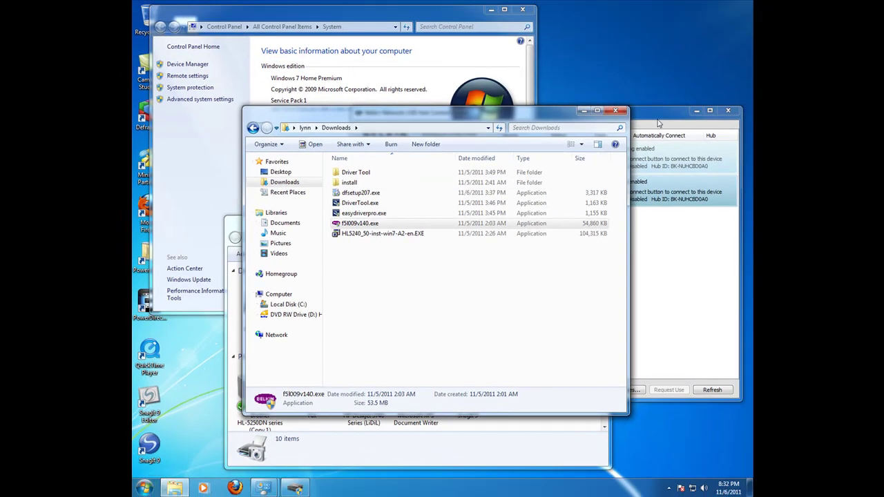
# Step: Exit the Control Center, then relaunch and unpack the f5l009v140.exe hub setup
pyautogui.click(660, 121)
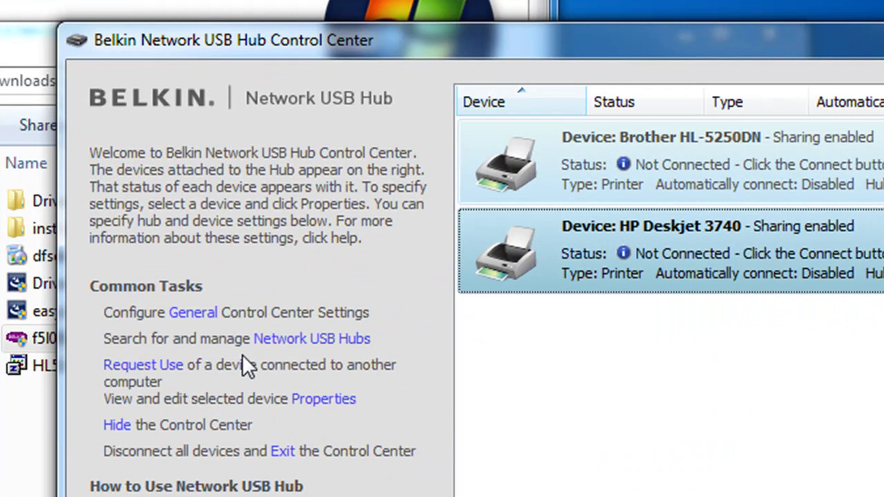
pyautogui.click(282, 454)
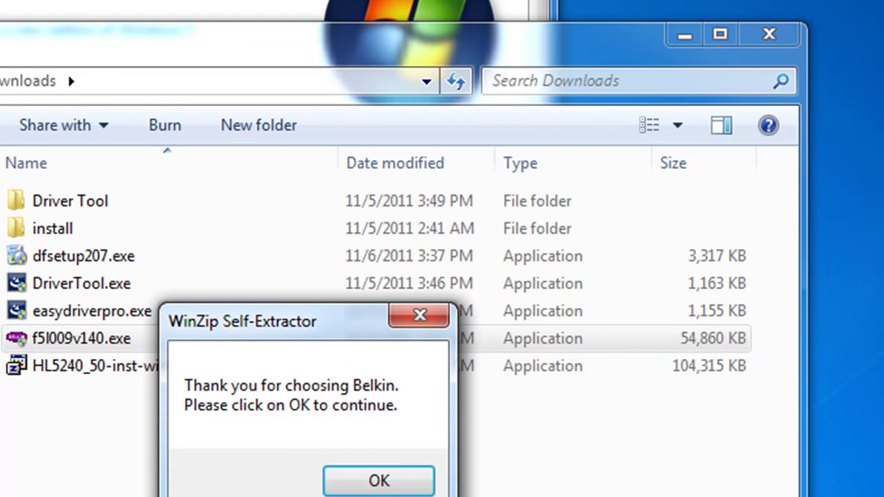
pyautogui.click(379, 481)
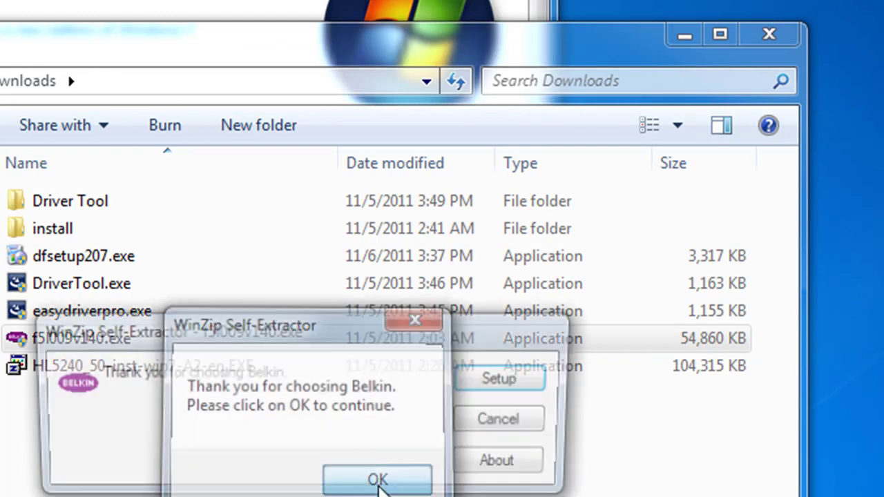
pyautogui.click(469, 382)
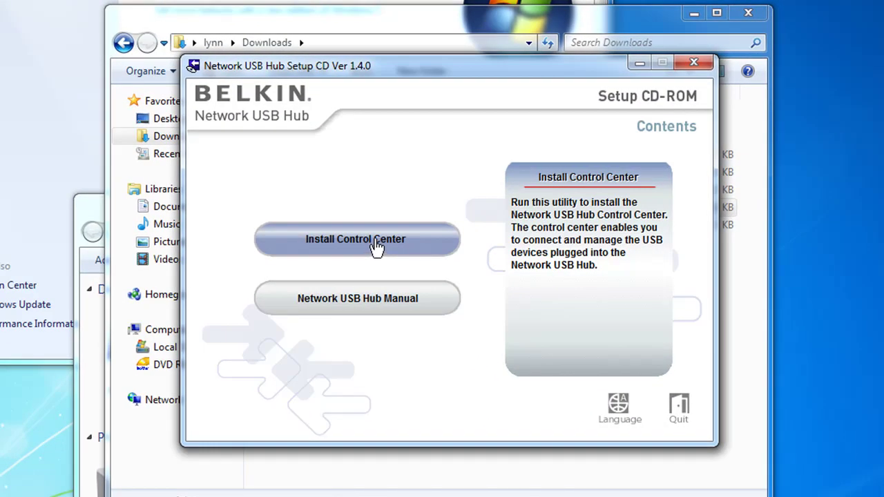
# Step: Start the Control Center install with the default folder and program group, loading the driver
pyautogui.click(314, 304)
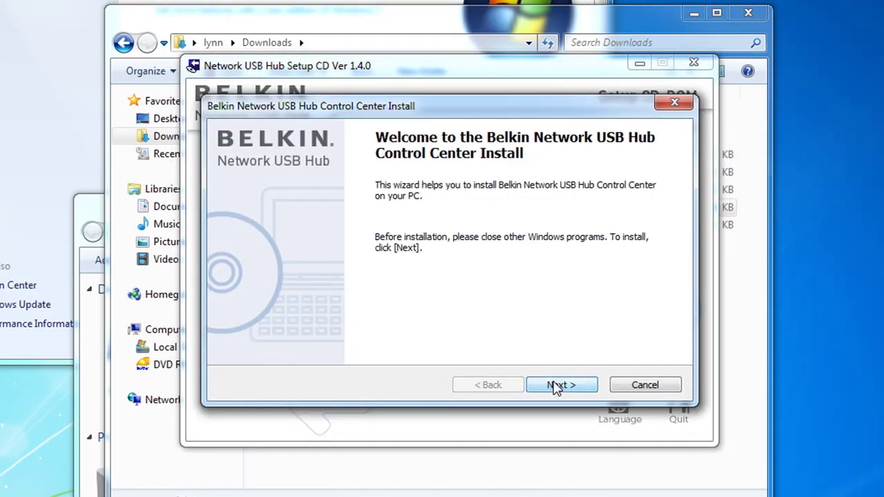
pyautogui.click(558, 386)
pyautogui.click(557, 386)
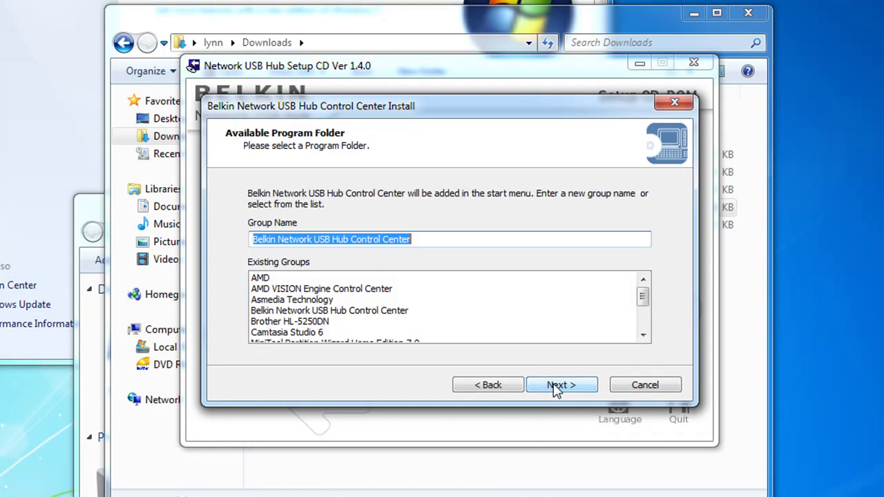
pyautogui.click(556, 387)
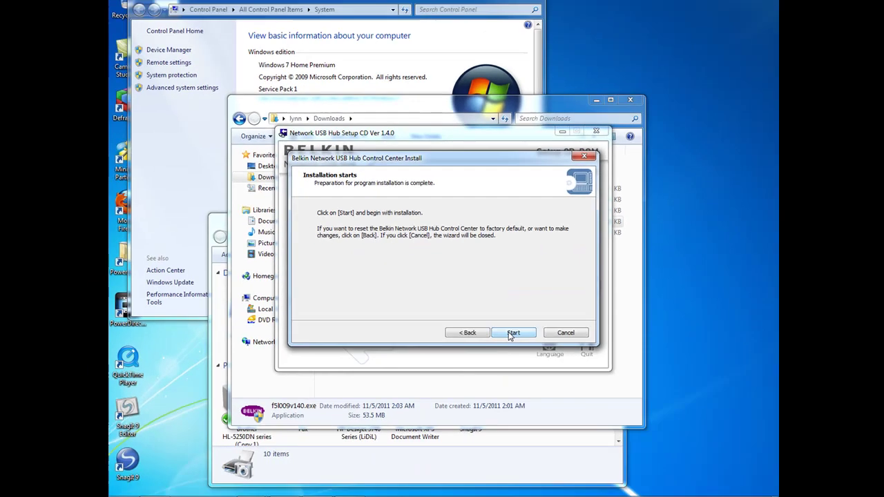
pyautogui.click(513, 333)
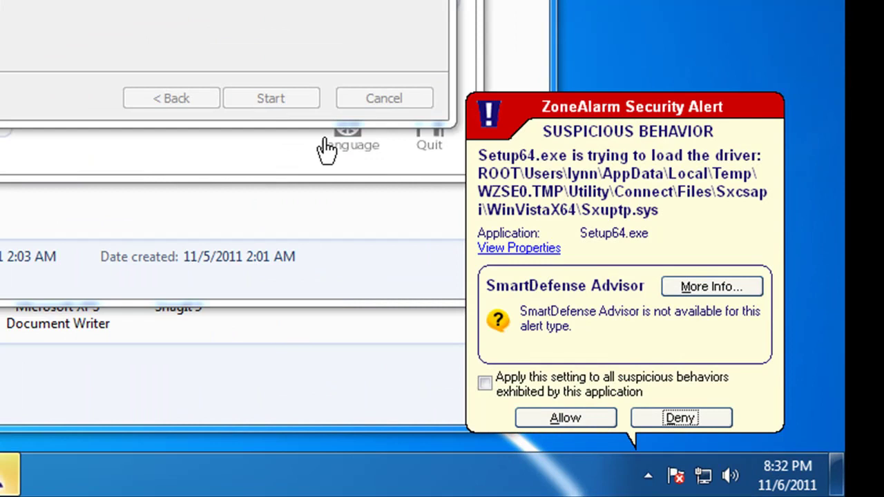
pyautogui.click(551, 418)
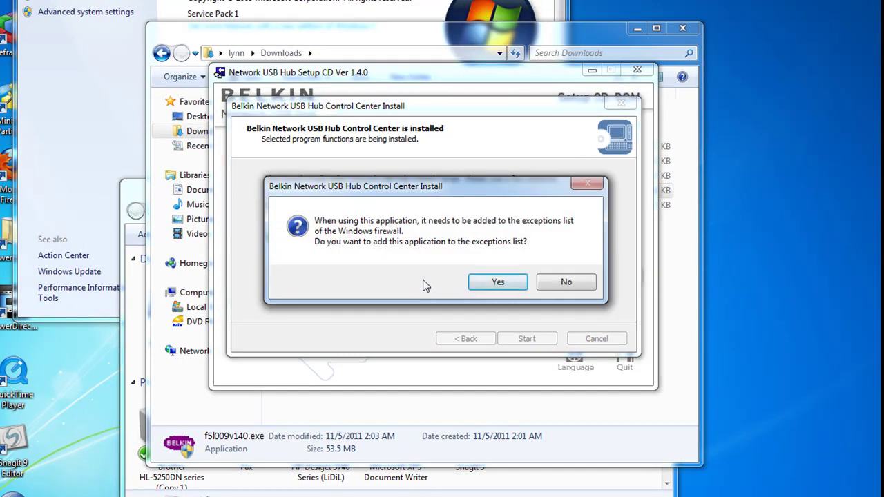
# Step: Allow the firewall exception, choose manual device connection, and finish the installation
pyautogui.click(497, 282)
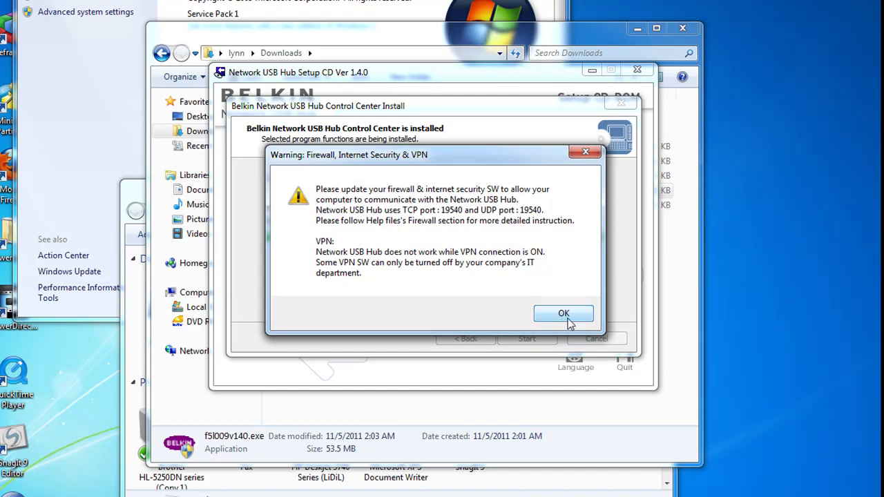
pyautogui.click(560, 316)
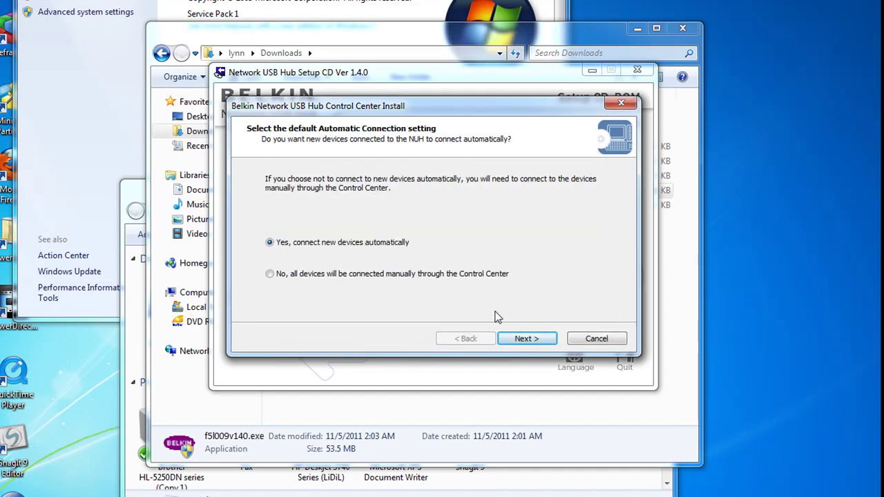
pyautogui.click(269, 274)
pyautogui.click(525, 338)
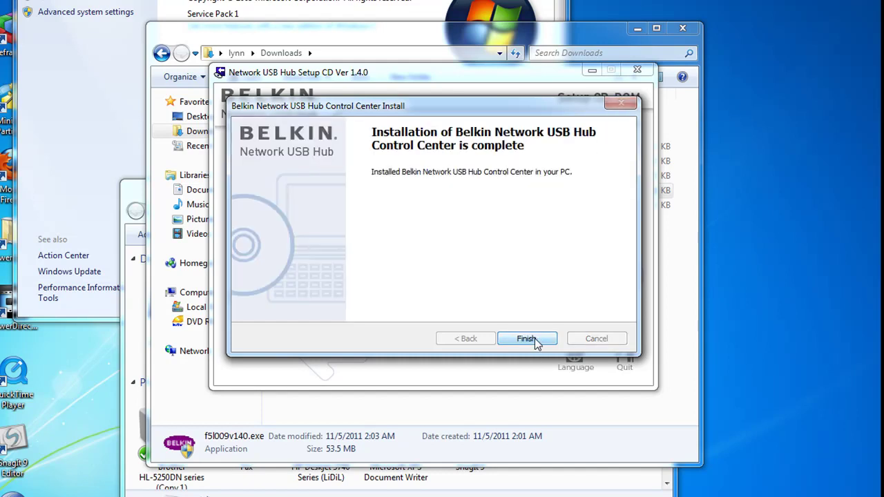
pyautogui.click(531, 339)
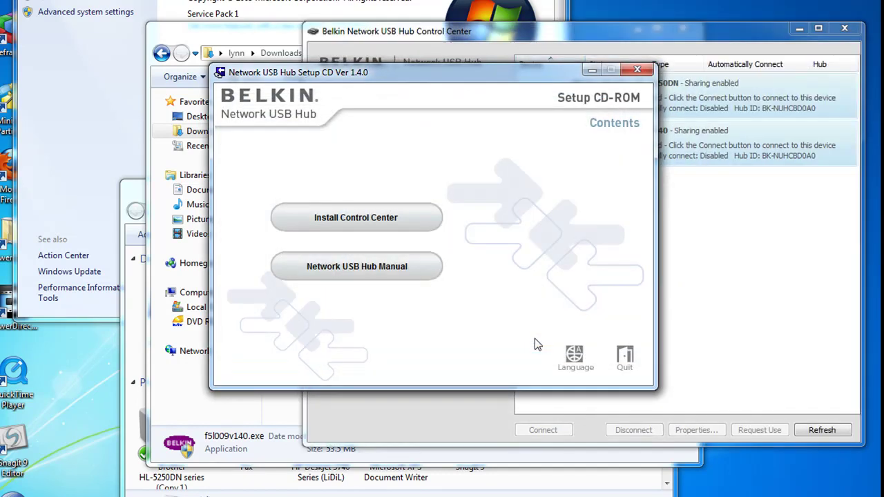
# Step: Quit the setup CD and browse to C:\Program Files\Belkin\Network USB Hub Control Center
pyautogui.click(624, 365)
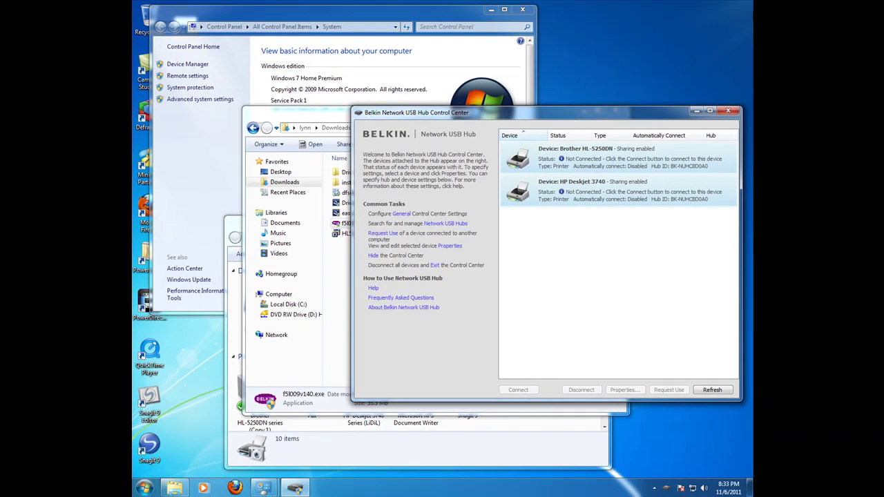
pyautogui.rightClick(144, 492)
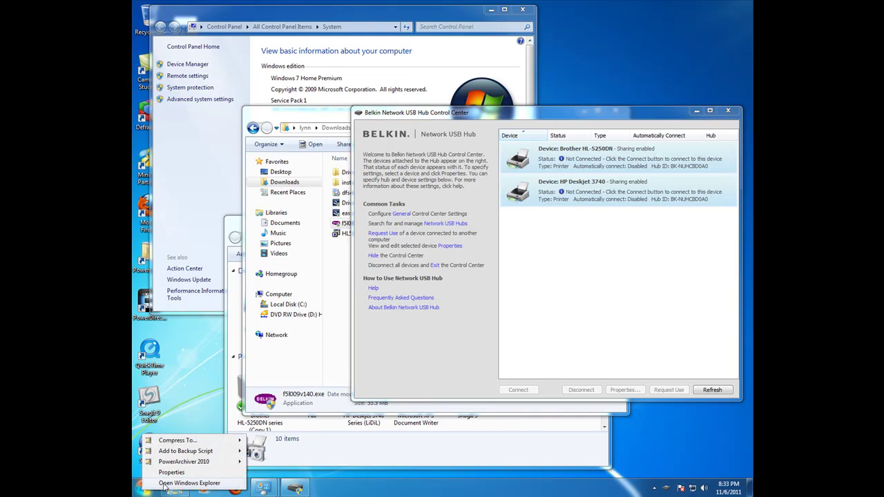
pyautogui.click(166, 486)
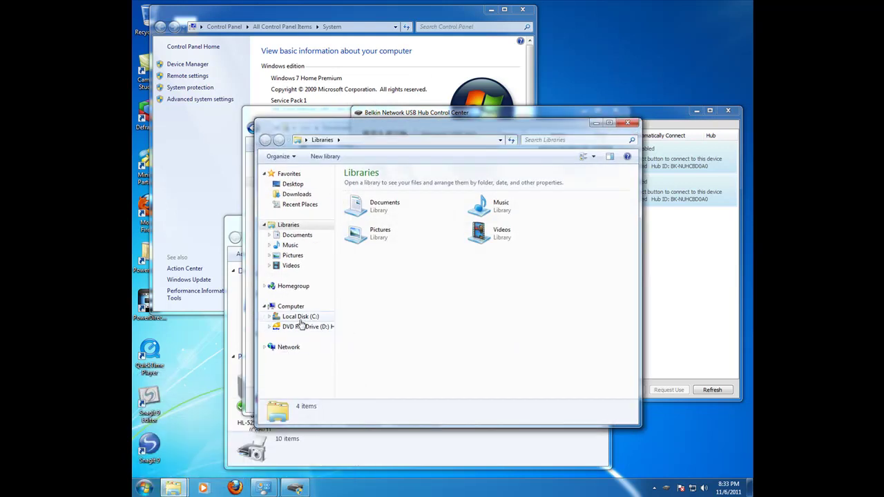
pyautogui.click(299, 317)
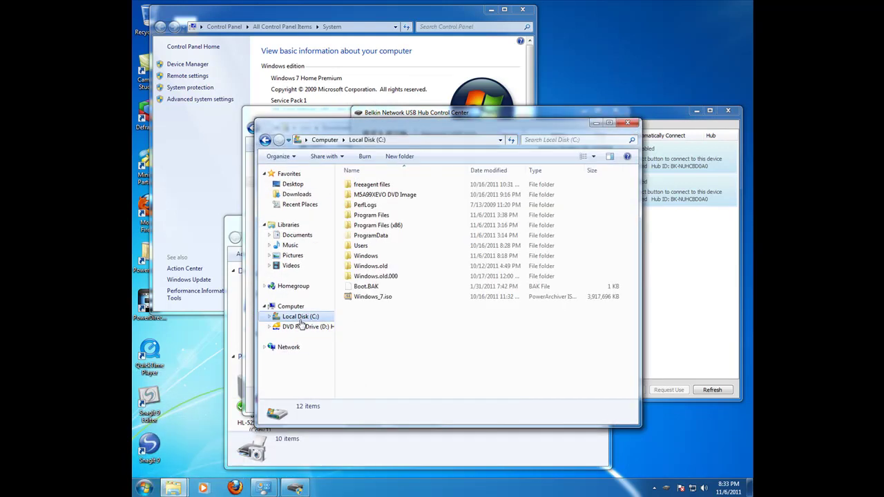
pyautogui.click(384, 219)
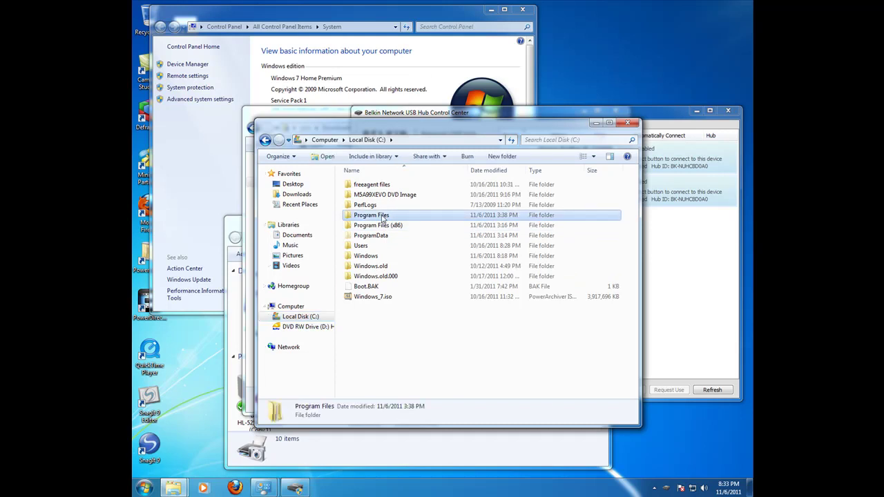
pyautogui.doubleClick(383, 216)
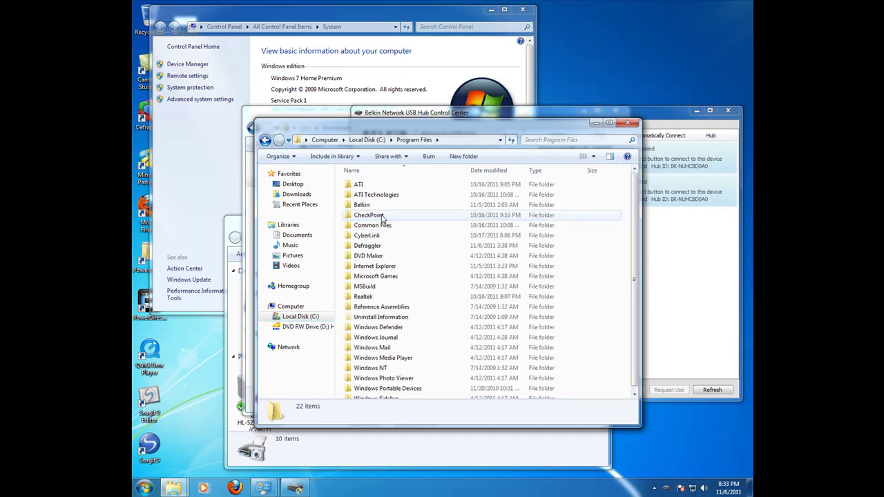
pyautogui.doubleClick(360, 205)
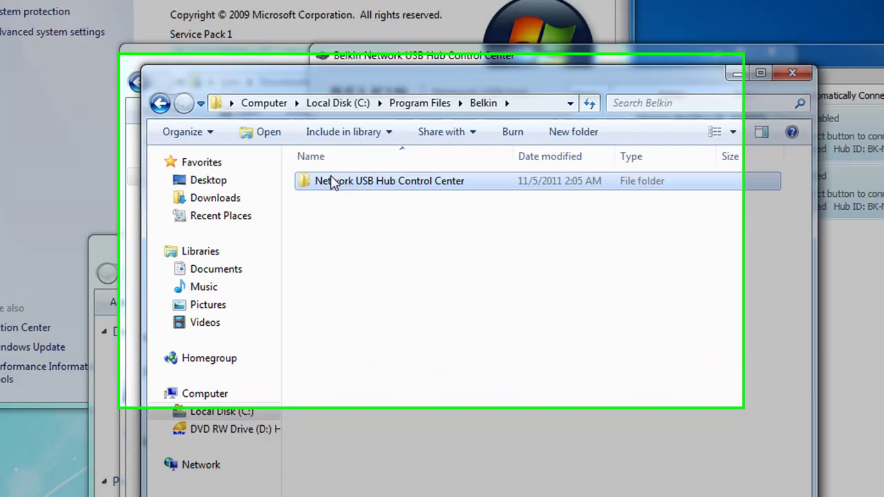
pyautogui.doubleClick(364, 185)
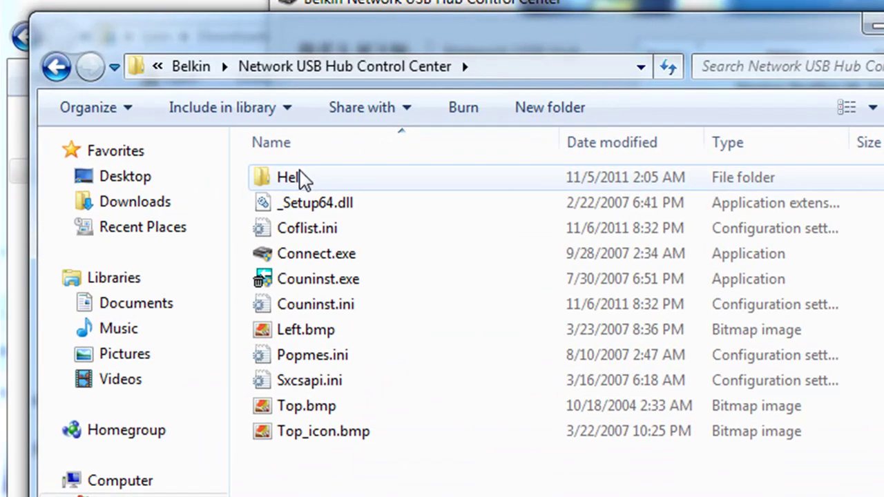
# Step: Set Connect.exe to run in Windows Vista compatibility mode from its Properties
pyautogui.rightClick(304, 257)
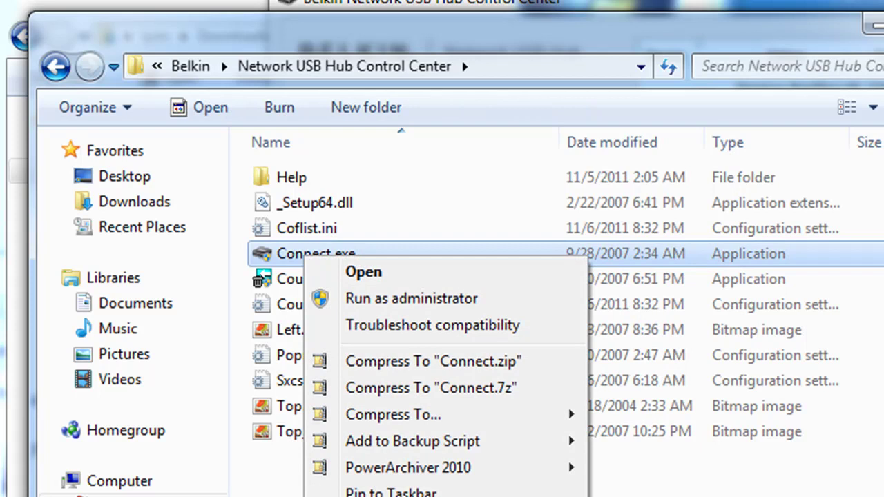
pyautogui.press('r')
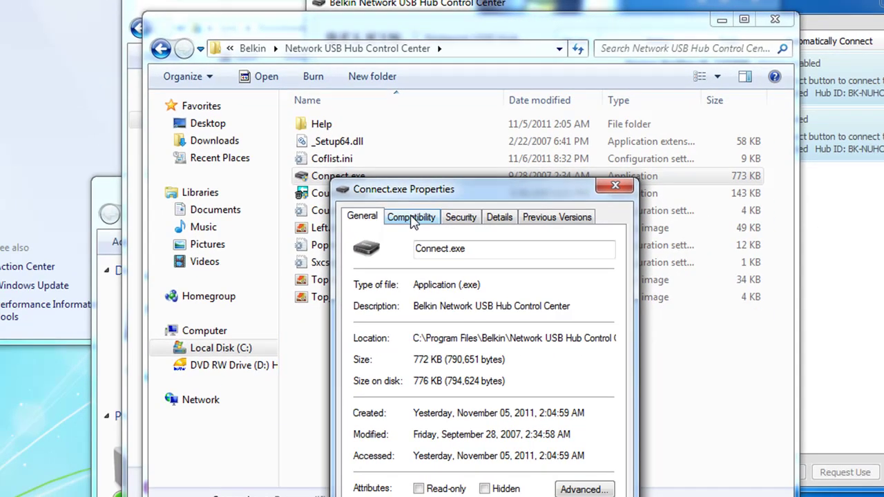
pyautogui.click(412, 218)
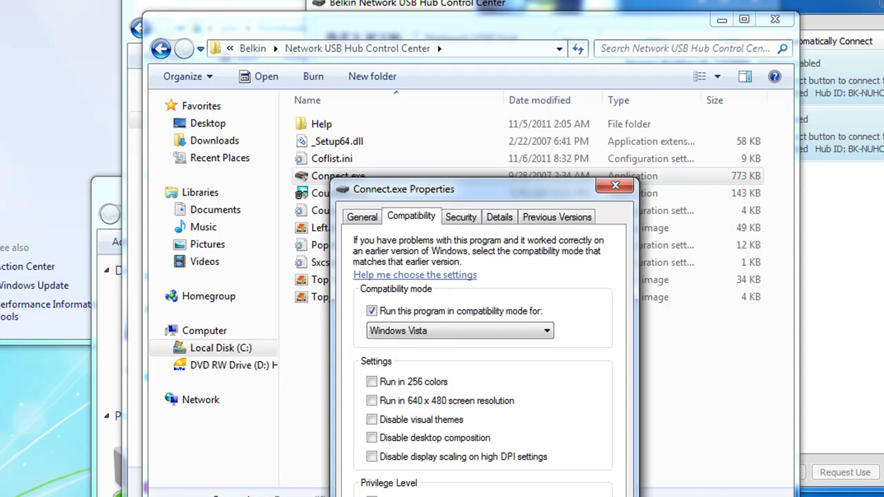
pyautogui.press('Return')
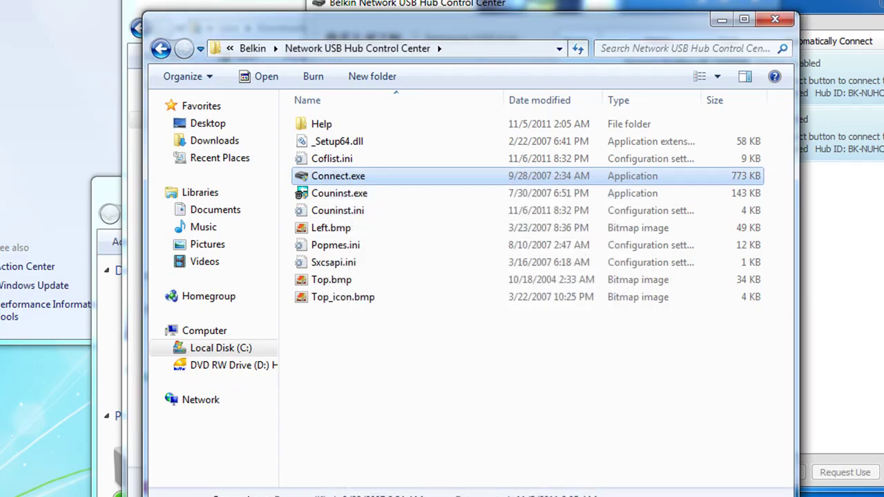
# Step: Close the program folder window, then connect and disconnect the HP Deskjet 3740
pyautogui.click(775, 21)
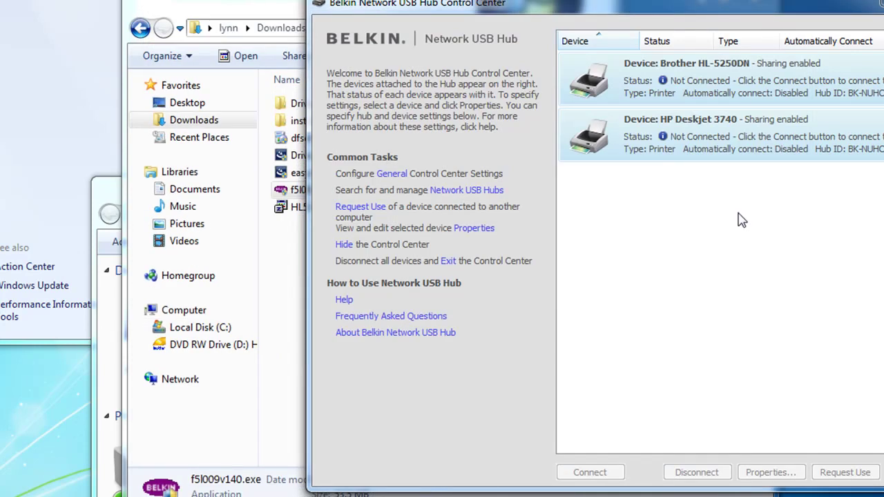
pyautogui.click(636, 145)
pyautogui.click(591, 475)
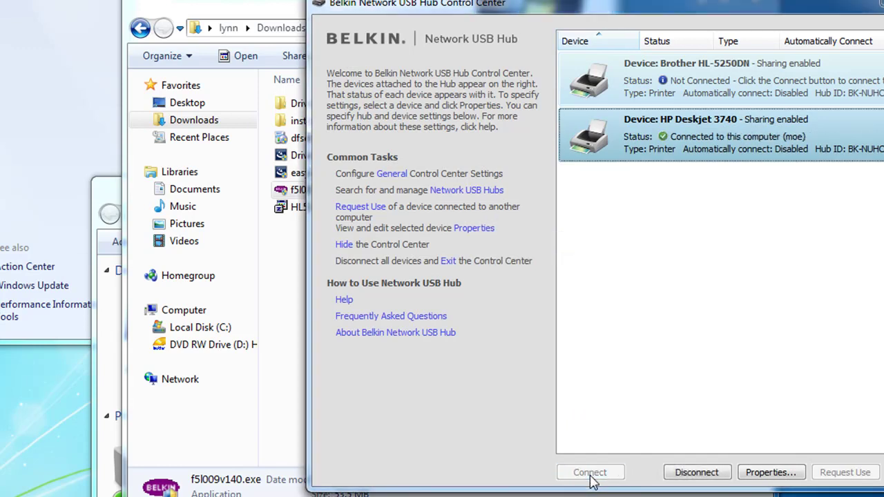
pyautogui.click(713, 475)
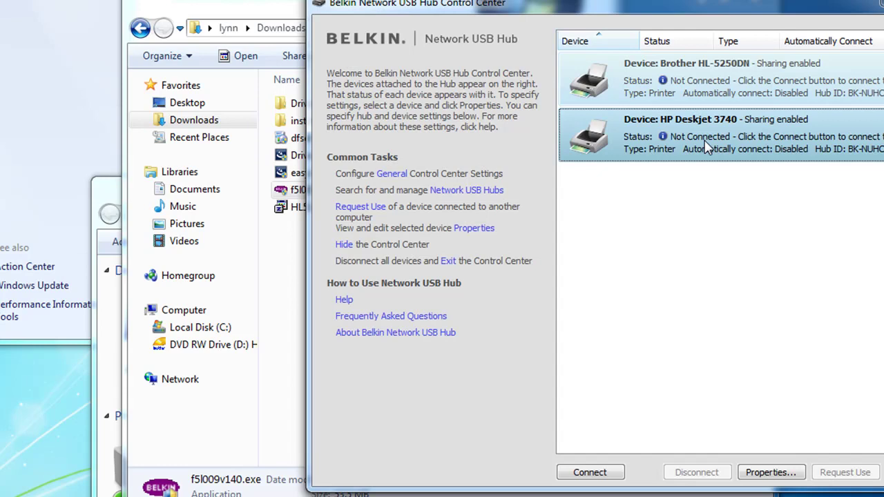
# Step: Link the HP Deskjet 3740 to the HP Deskjet 3740 Series (LiDiL) driver under Connection
pyautogui.click(764, 475)
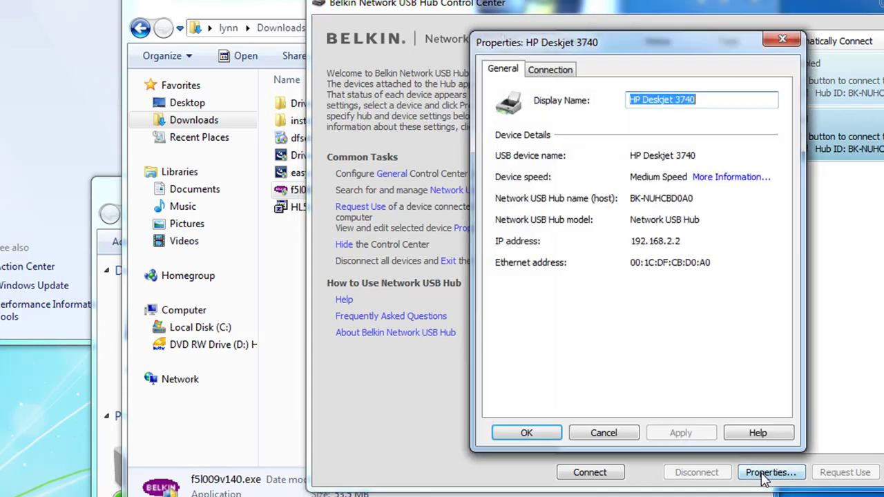
pyautogui.click(552, 73)
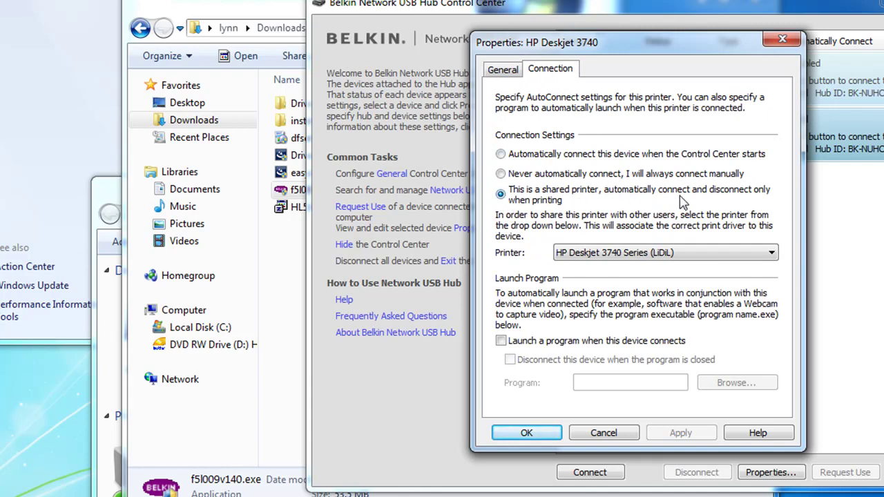
pyautogui.click(772, 258)
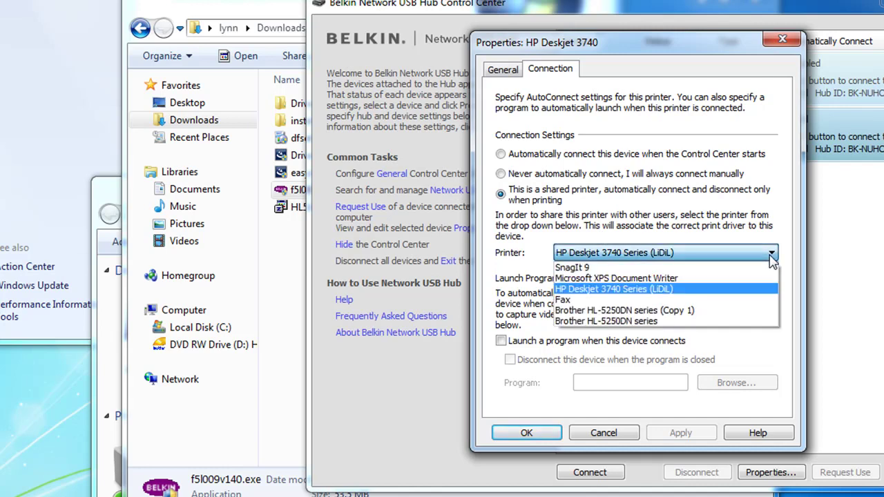
pyautogui.click(624, 289)
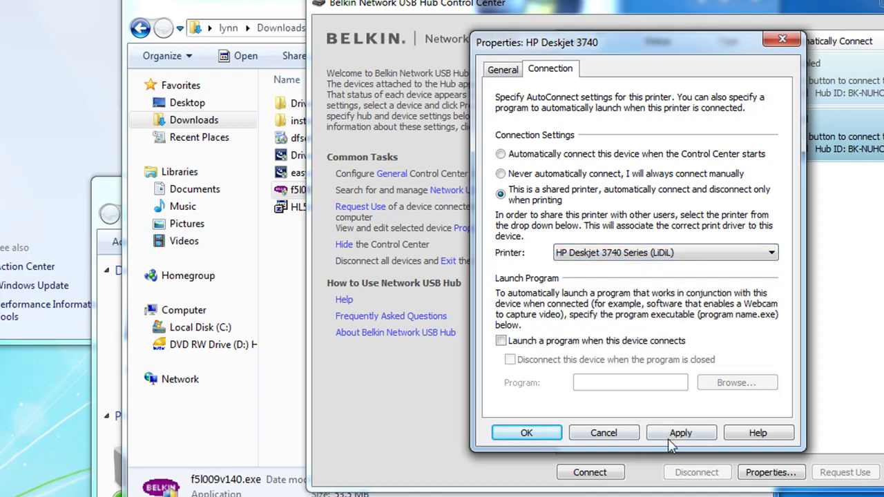
pyautogui.click(526, 433)
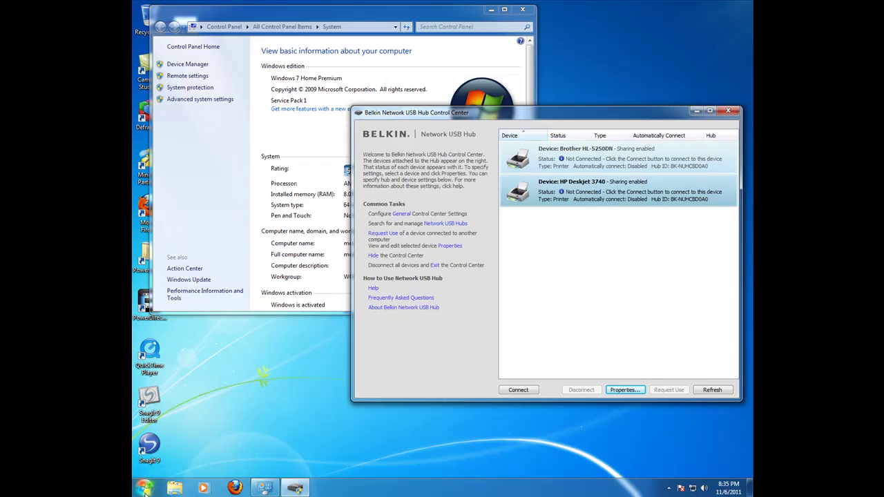
# Step: From Devices and Printers, view and close the Brother HL-5250DN series (Copy 1) printing preferences
pyautogui.click(143, 487)
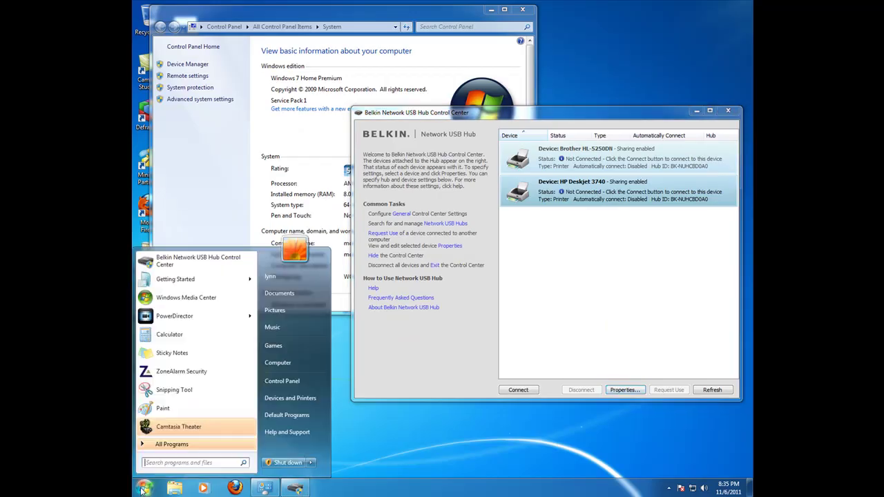
pyautogui.click(290, 401)
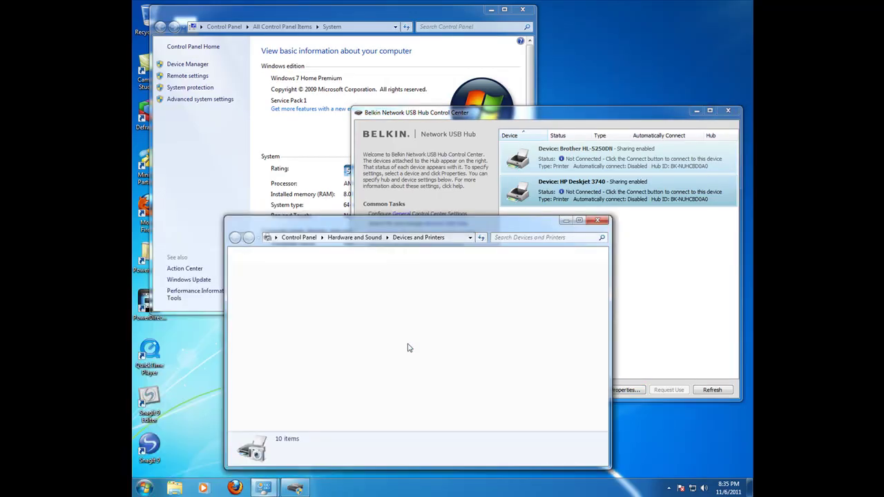
pyautogui.rightClick(253, 391)
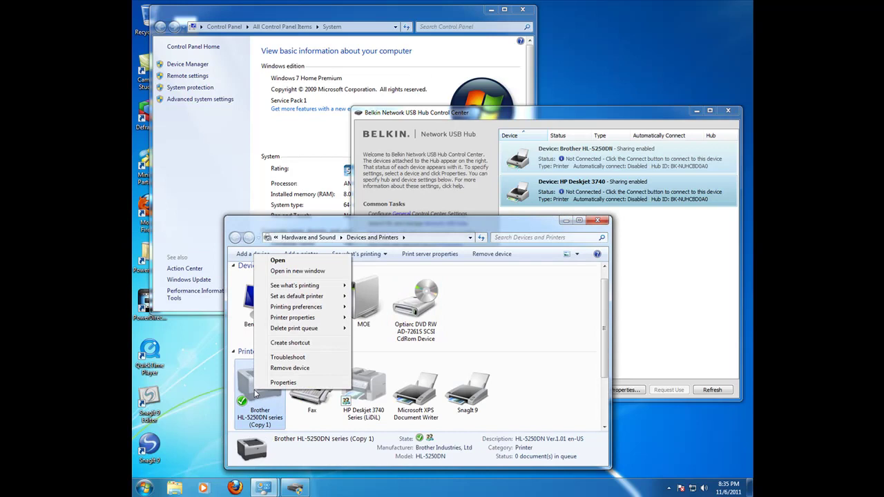
pyautogui.moveTo(288, 320)
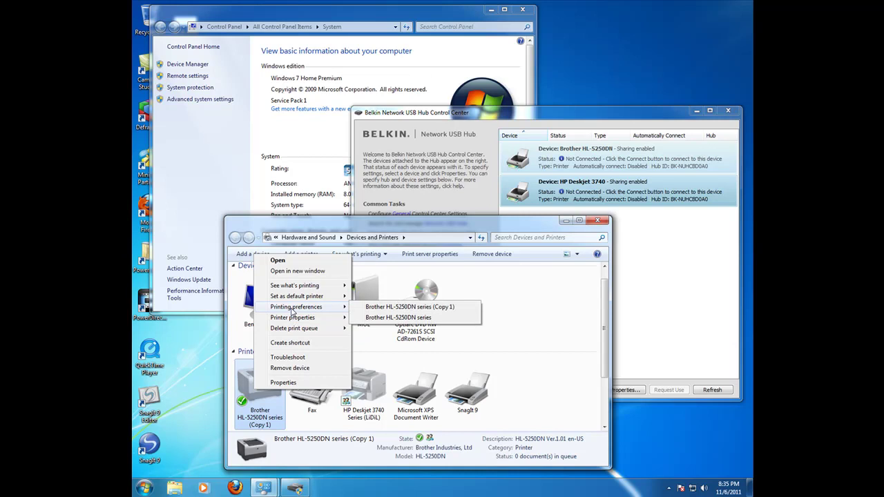
pyautogui.click(400, 308)
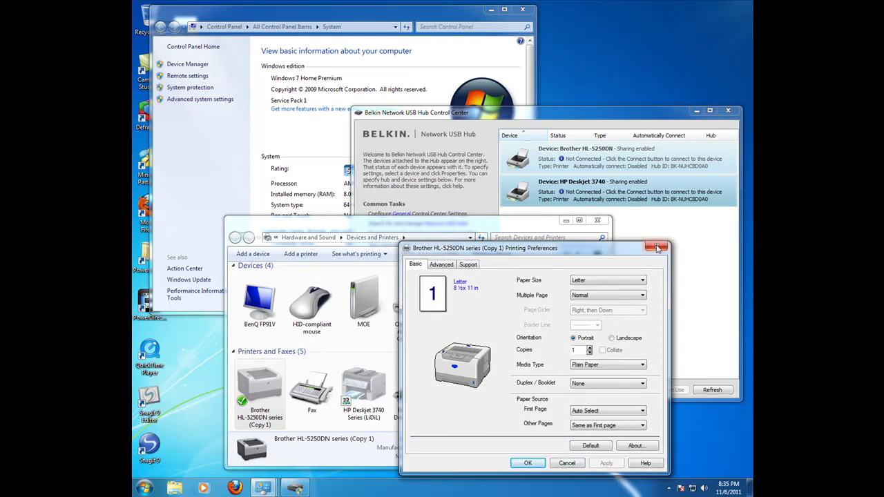
pyautogui.click(656, 246)
pyautogui.rightClick(250, 385)
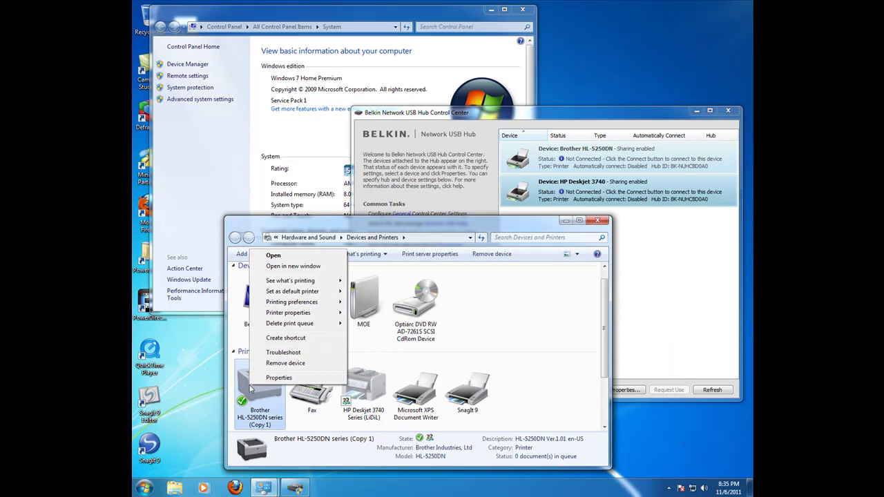
# Step: Print a test page from the Brother HL-5250DN series (Copy 1) printer properties
pyautogui.moveTo(276, 315)
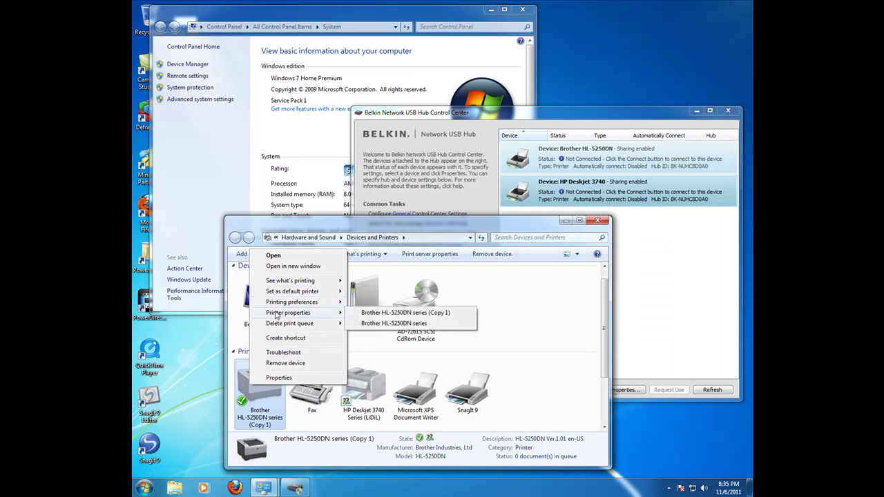
pyautogui.click(359, 313)
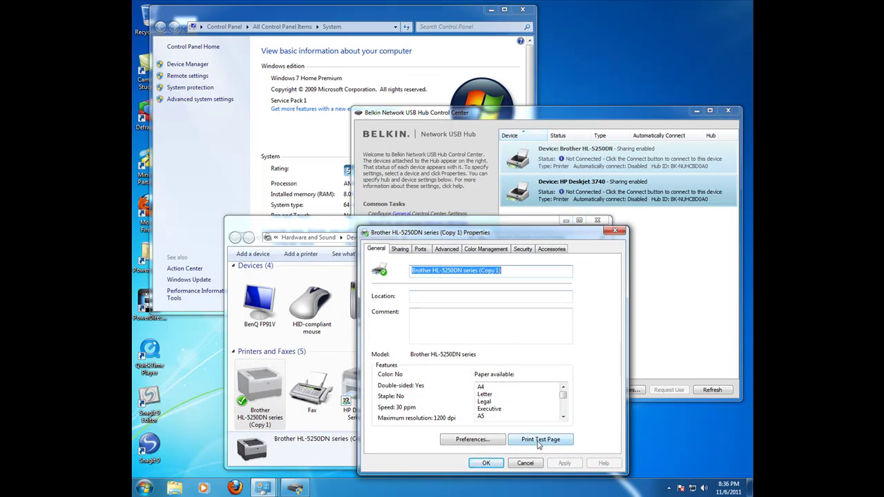
pyautogui.click(539, 442)
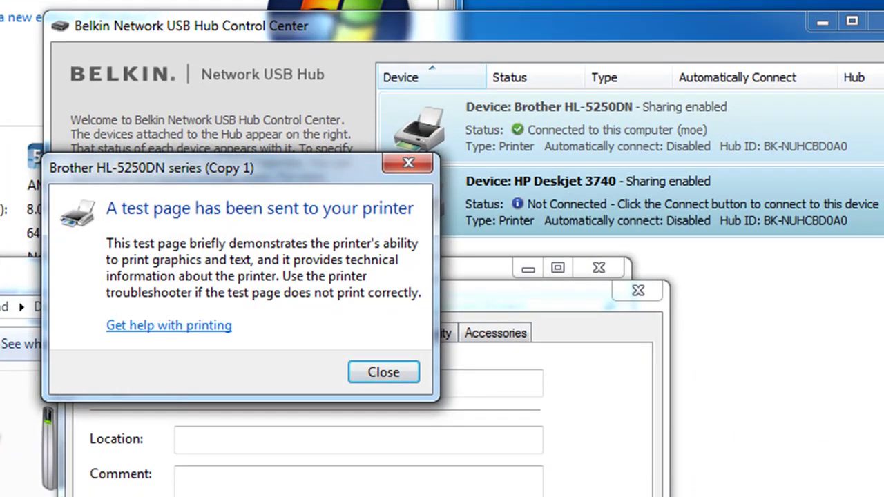
pyautogui.click(376, 371)
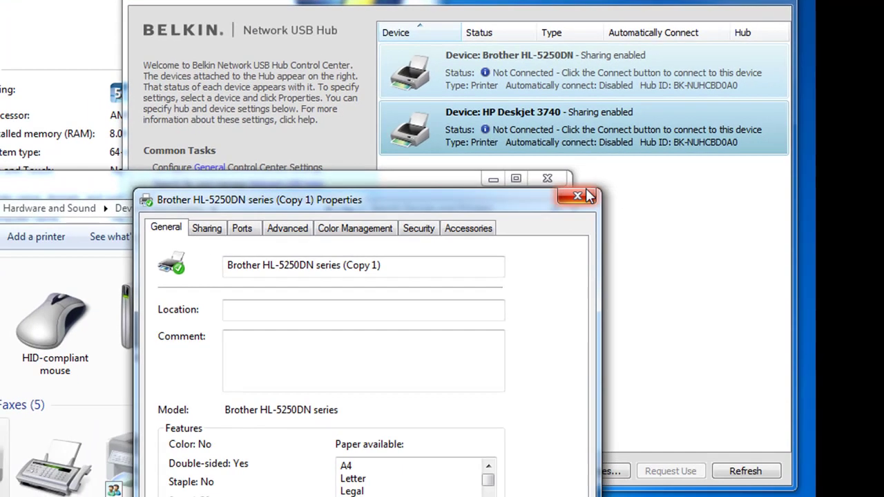
# Step: Close the Brother printer properties and the Devices and Printers window
pyautogui.click(582, 201)
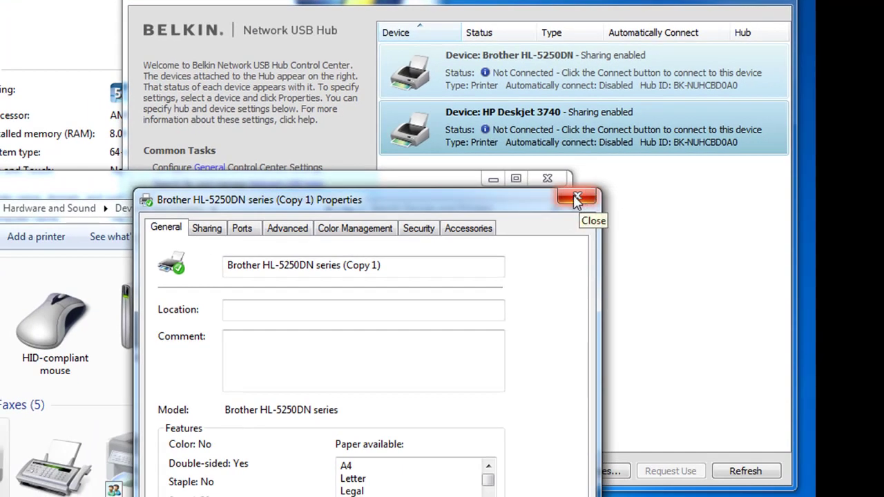
pyautogui.click(577, 200)
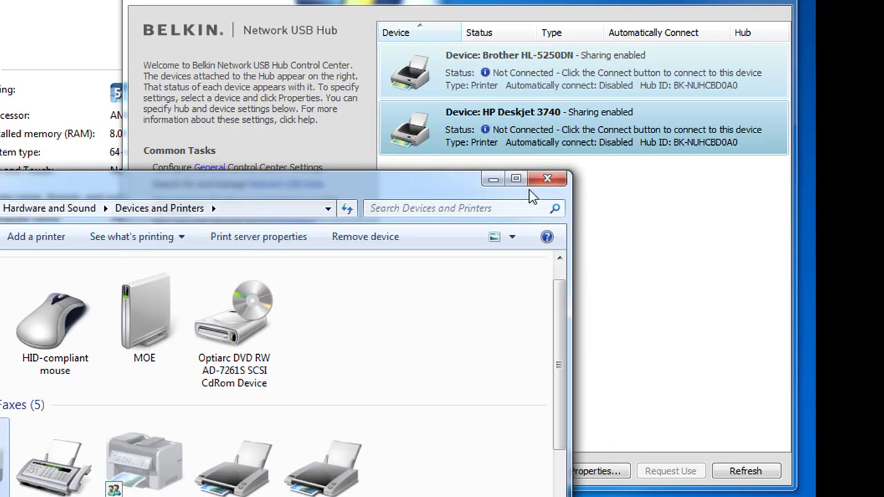
pyautogui.click(546, 181)
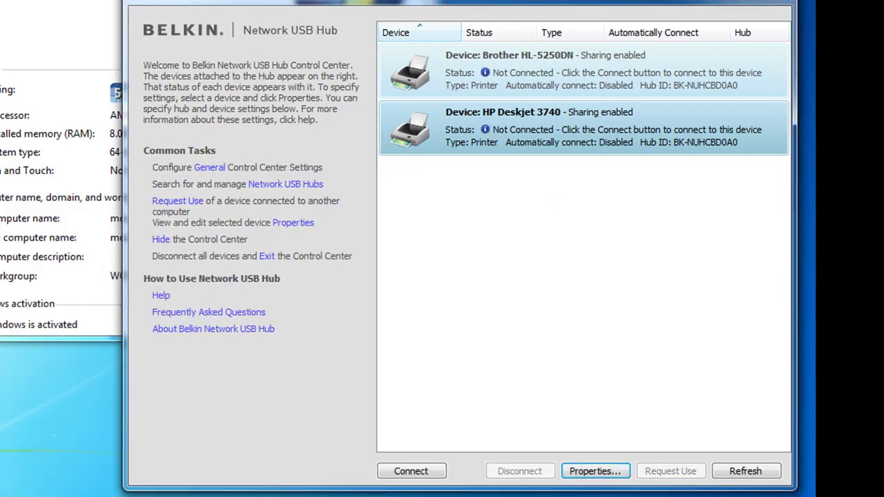